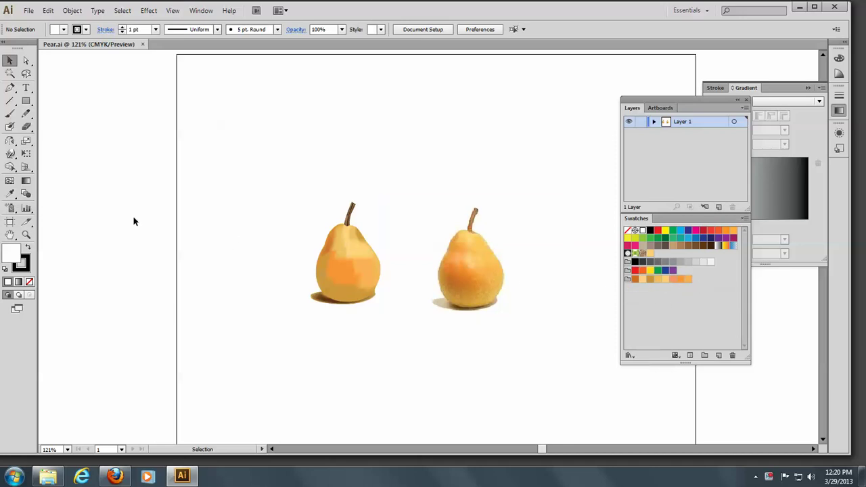
- Sample the tan tone from the pear photo with the Eyedropper and save it as a new swatch
left_click(10, 194)
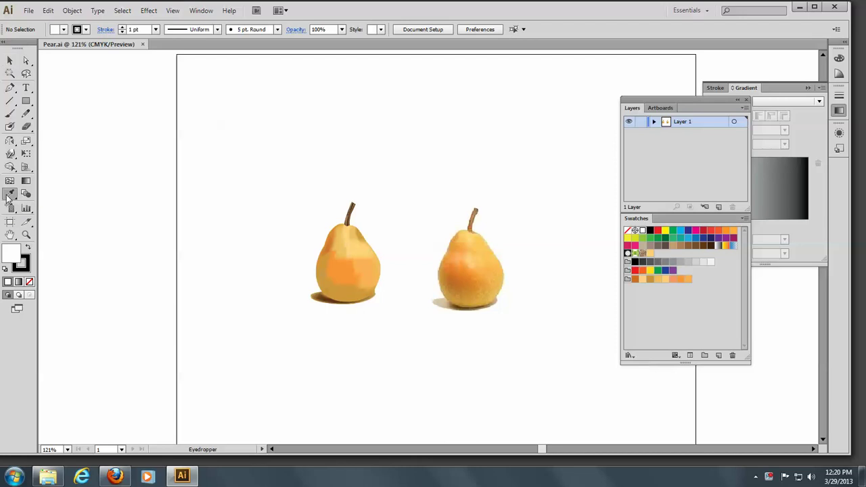
left_click(475, 231)
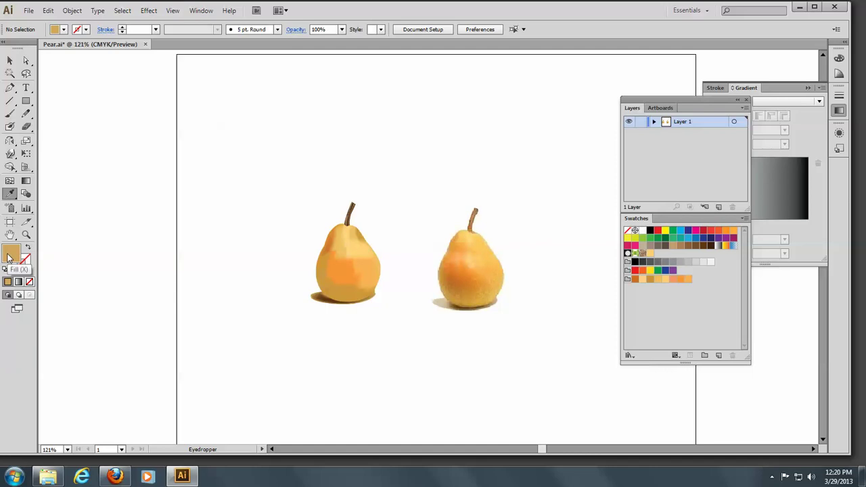
left_click_drag(8, 258, 626, 279)
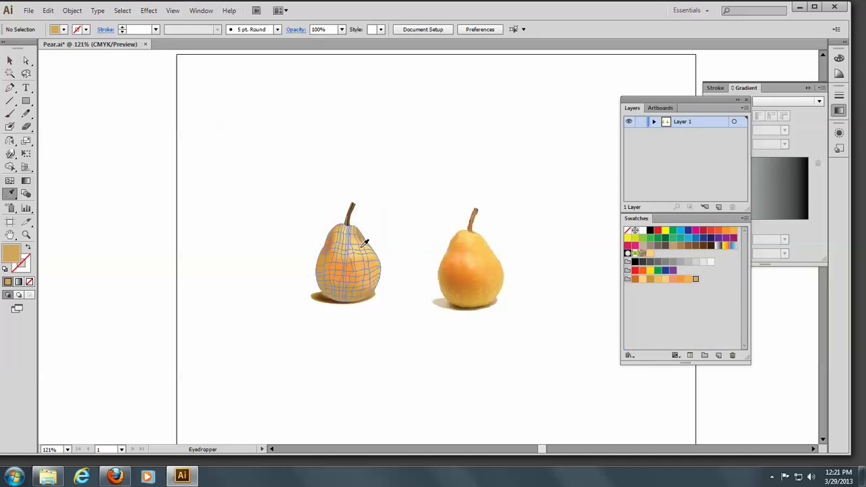
- Start a Pen path on the right pear, then undo the stray anchor point
left_click(9, 91)
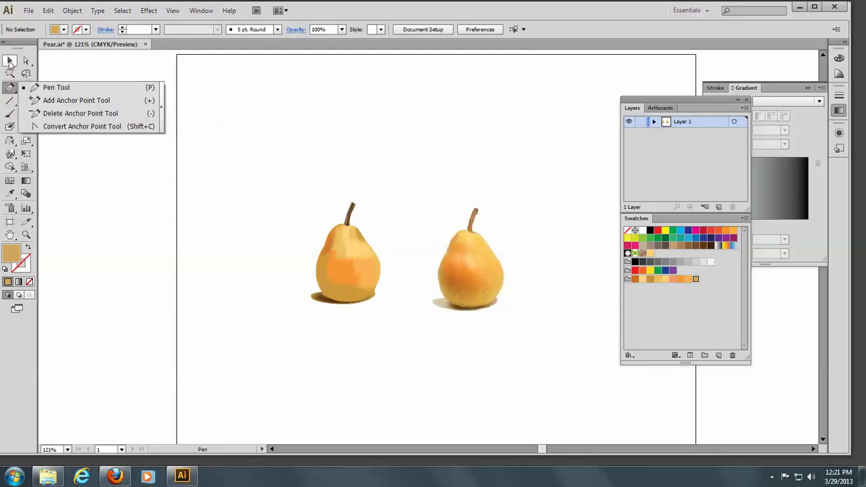
left_click(482, 264)
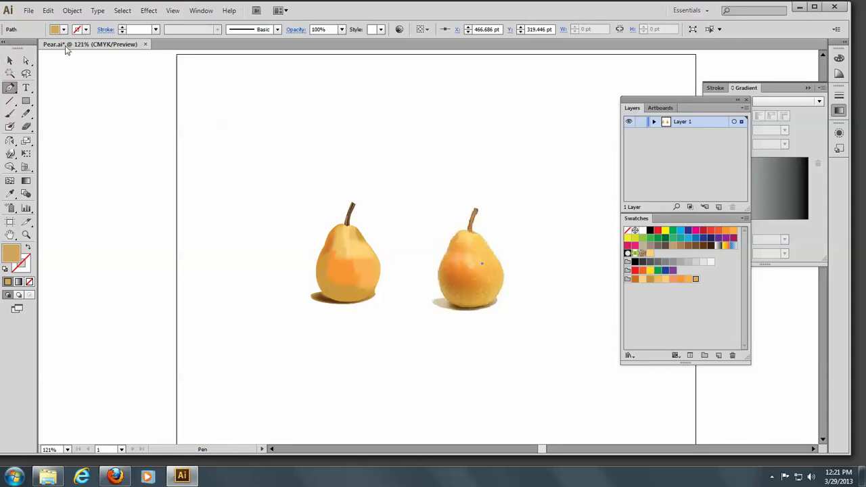
left_click(71, 63, "ctrl")
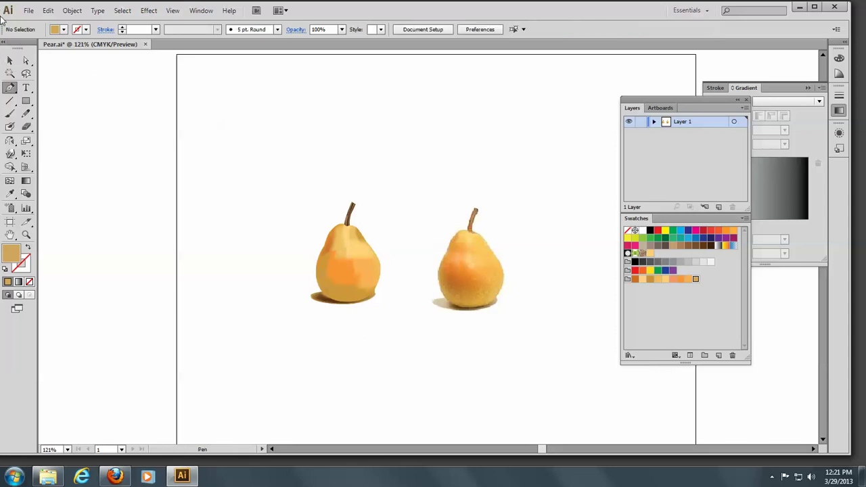
- Select the pear photo and lock it with Object > Lock > Selection
left_click(10, 60)
left_click(491, 252)
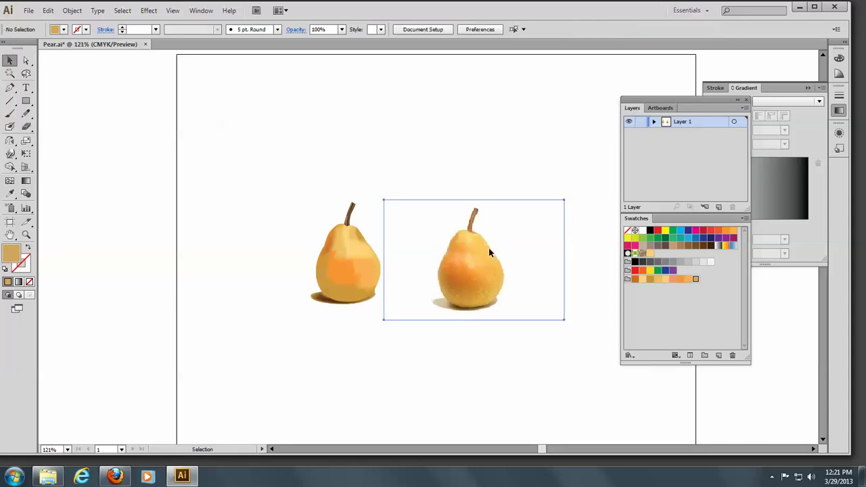
left_click(489, 248)
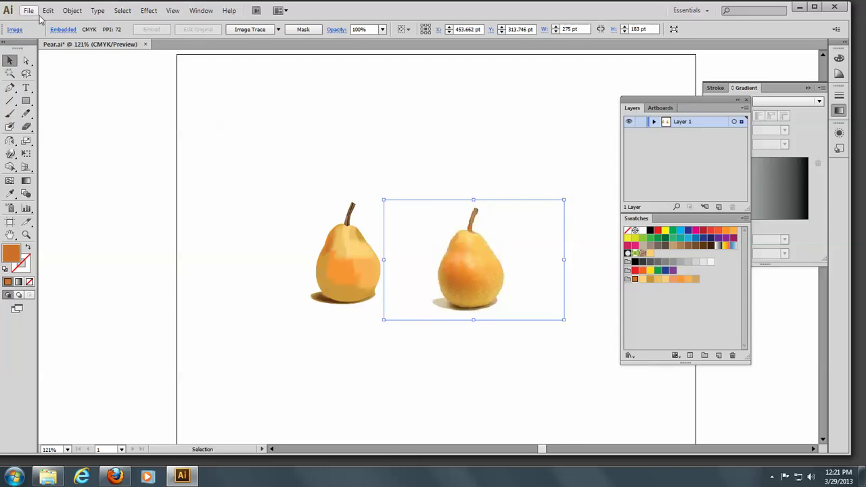
left_click(72, 11)
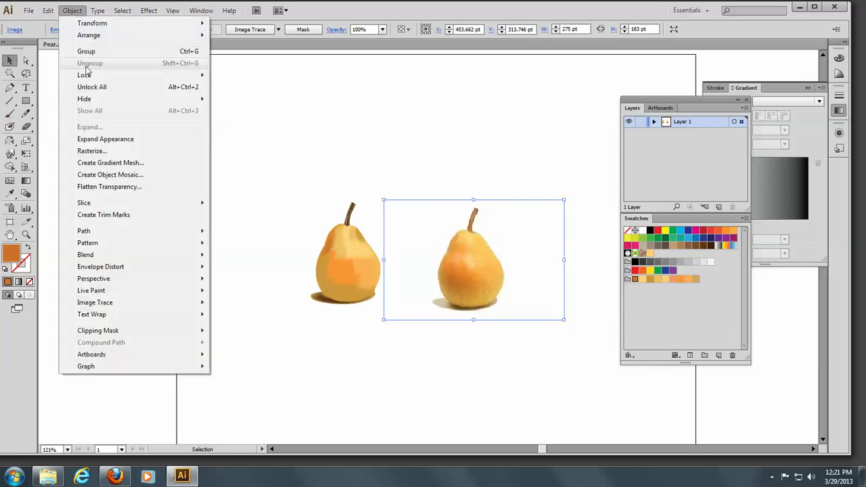
mouse_move(92, 76)
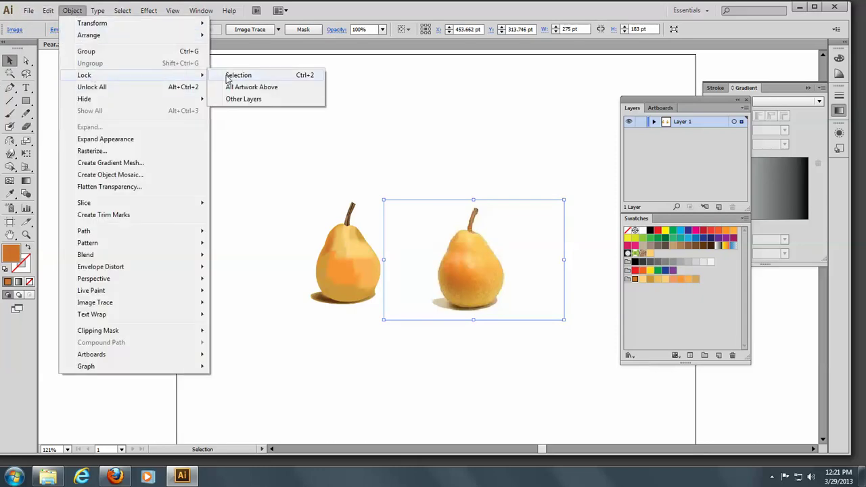
left_click(245, 81)
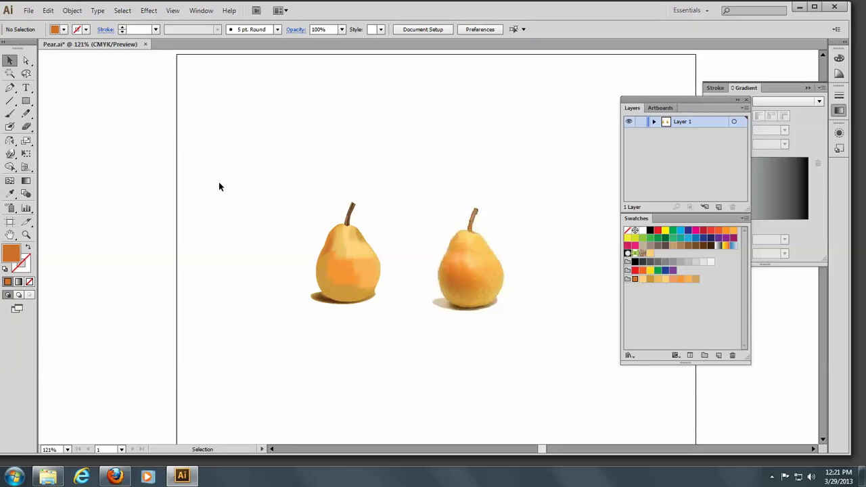
- Zoom in on the right pear and start an unfilled Pen path from the stem base down the right shoulder
left_click(26, 234)
left_click_drag(426, 195, 522, 324)
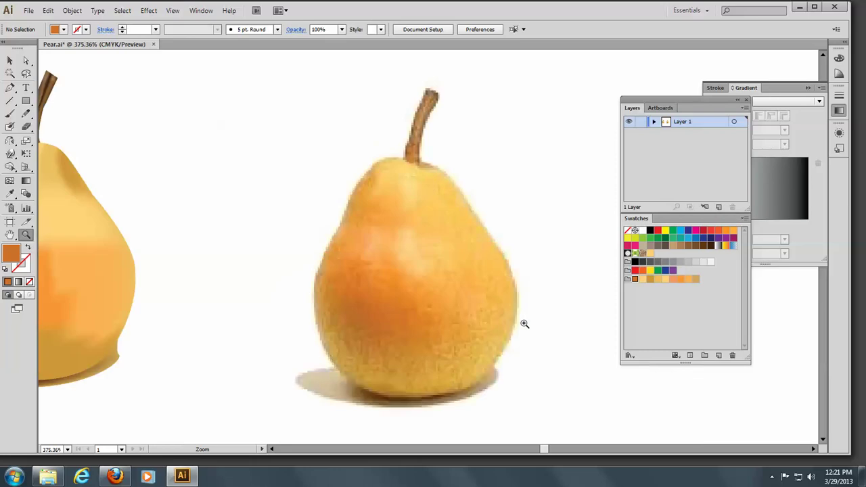
left_click(10, 89)
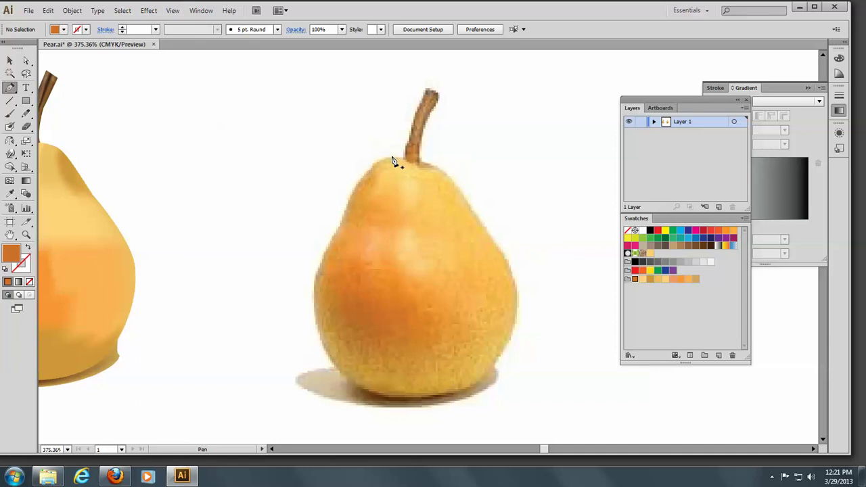
left_click_drag(439, 160, 441, 160)
left_click(458, 189)
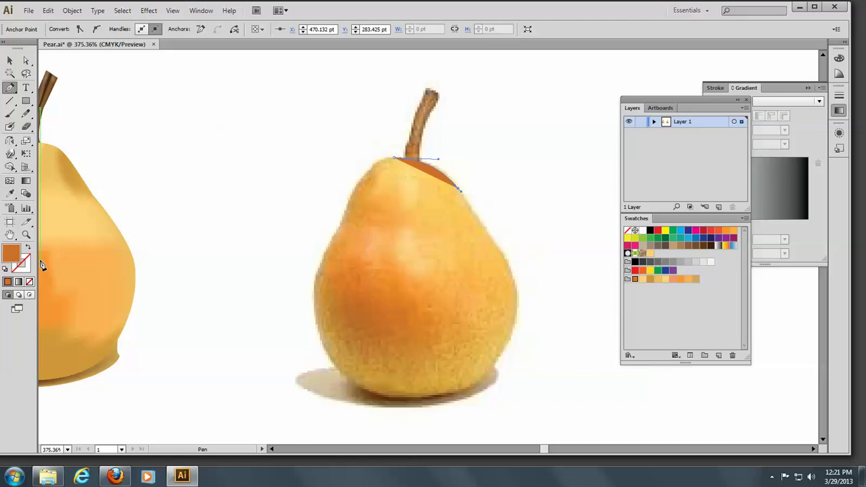
left_click(29, 282)
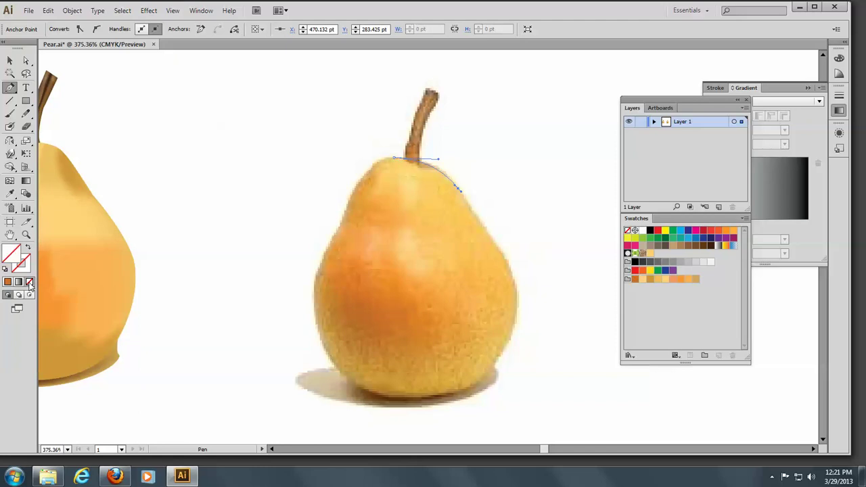
- Trace curved anchors down the pear's right edge, along its bottom and up the left side
left_click(491, 242)
left_click_drag(497, 242, 499, 247)
left_click_drag(512, 335, 492, 393)
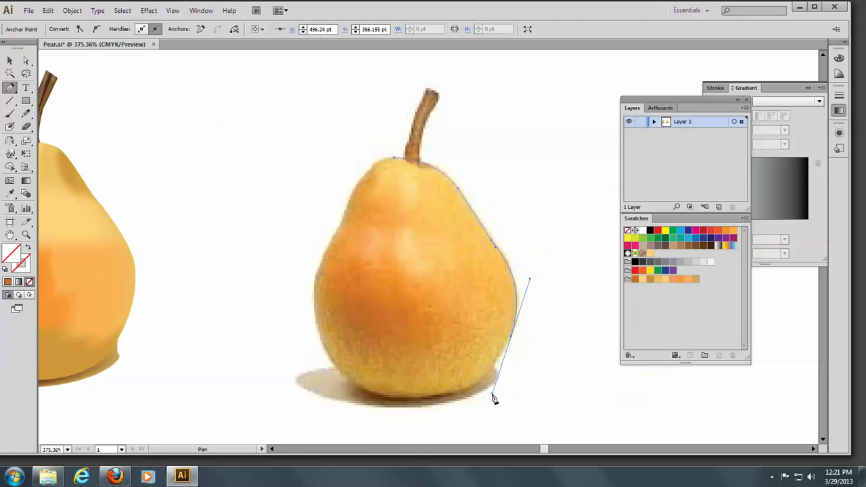
left_click(512, 339)
left_click_drag(429, 398, 363, 390)
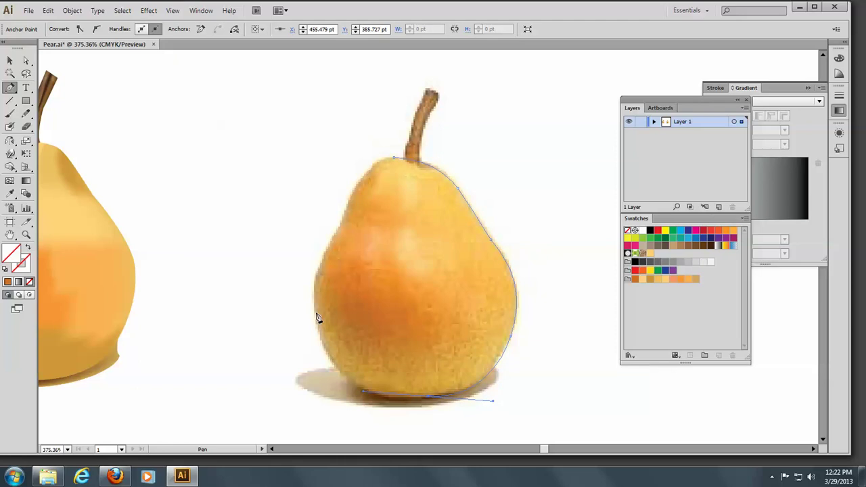
left_click_drag(315, 312, 297, 228)
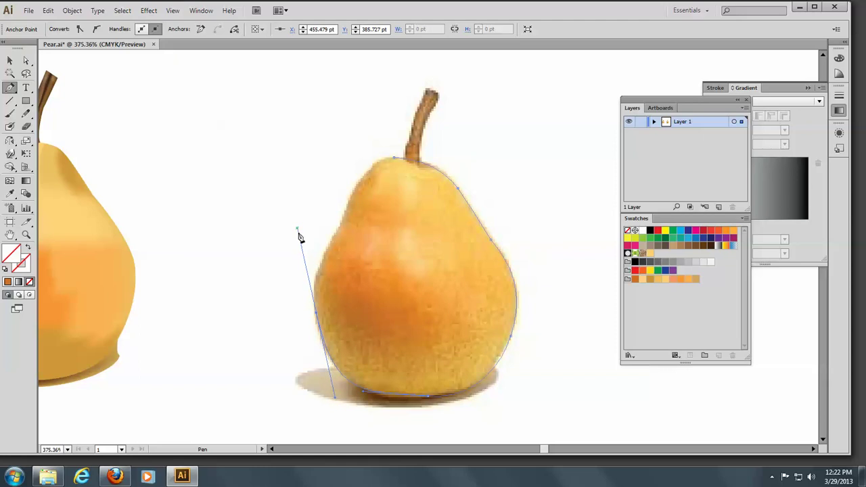
left_click(316, 312)
left_click_drag(341, 230, 373, 195)
- Resume the outline from its top-left end and close it at the stem-base starting anchor
left_click(368, 169, "ctrl")
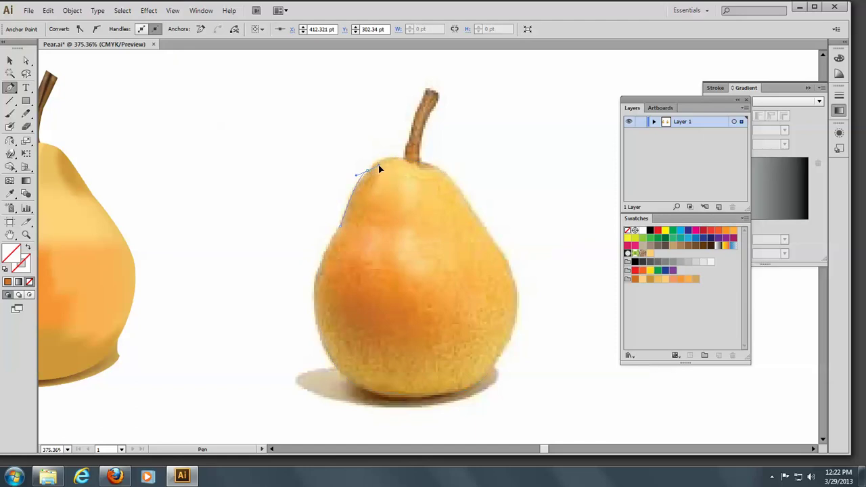
left_click(372, 169)
left_click(393, 161)
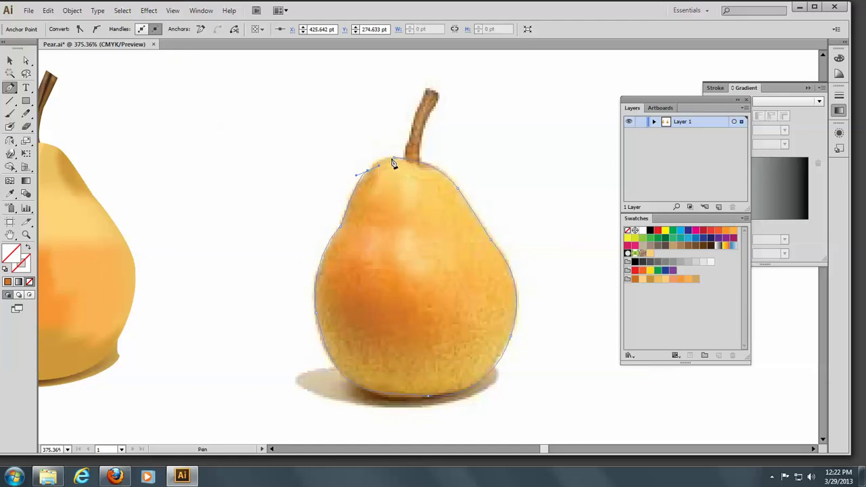
left_click(394, 161)
mouse_move(393, 160)
left_mouse_down()
mouse_move(422, 156)
mouse_move(410, 157)
left_mouse_up()
- Adjust the top anchor's handle with Direct Selection to smooth the curve into the stem
left_click(26, 61)
left_click(438, 154)
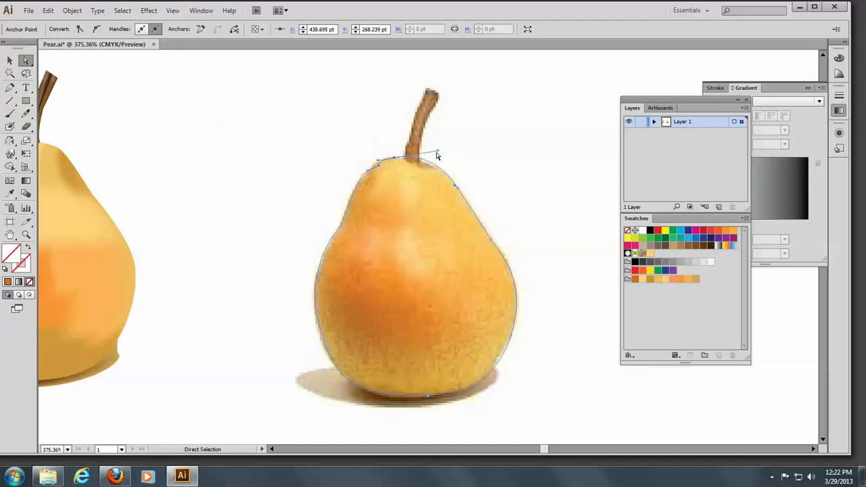
left_click_drag(438, 154, 433, 156)
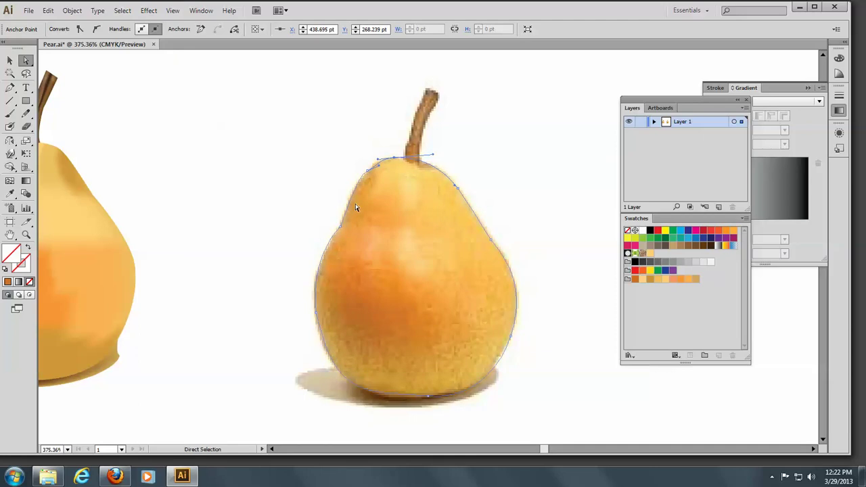
- Fill the closed pear outline with the saved pale tan swatch
left_click(665, 280)
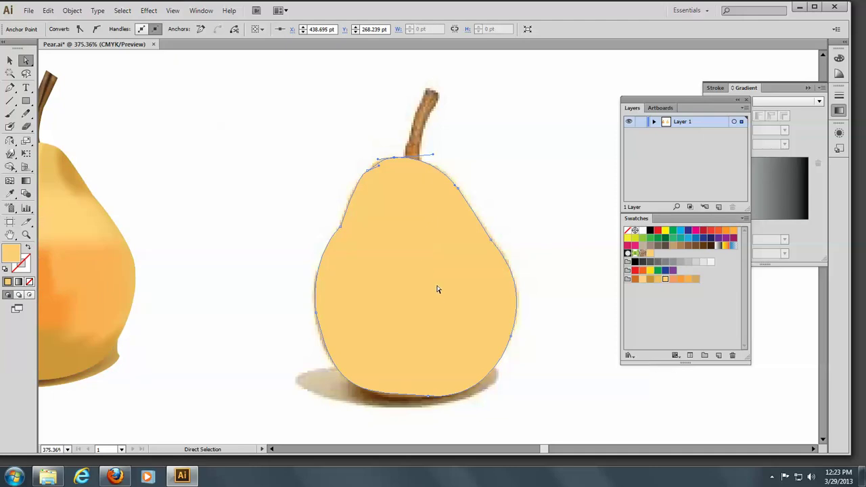
- Switch to the Selection tool and fit the whole artboard in the window
key("v")
key("ctrl+minus")
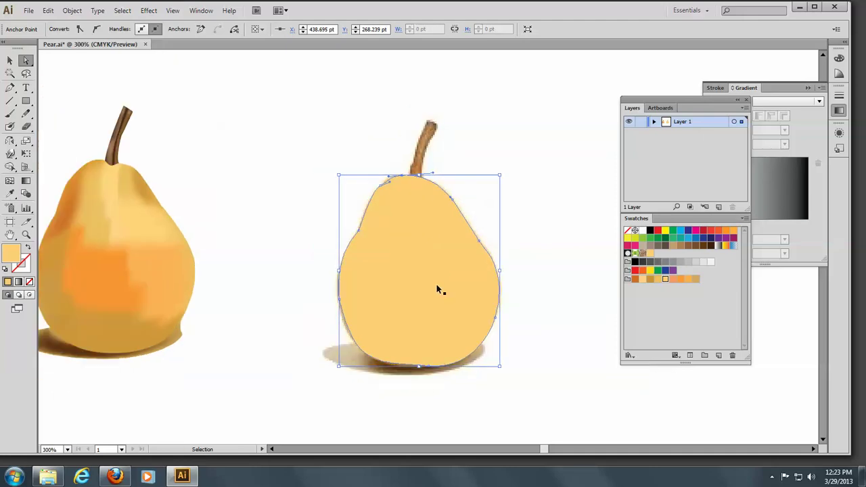
key("ctrl+0")
key("a")
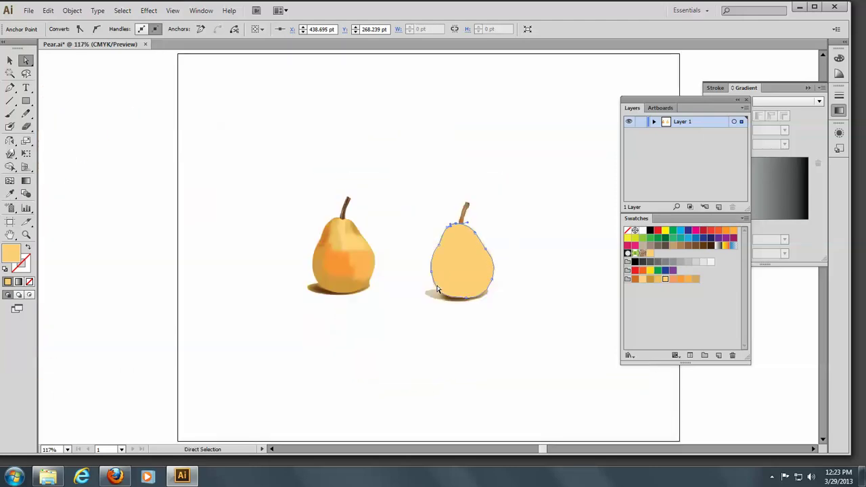
- Alt-drag a copy of the flat pear to the right and delete the original covering the photo
left_click(8, 61)
left_click_drag(454, 274, 549, 287)
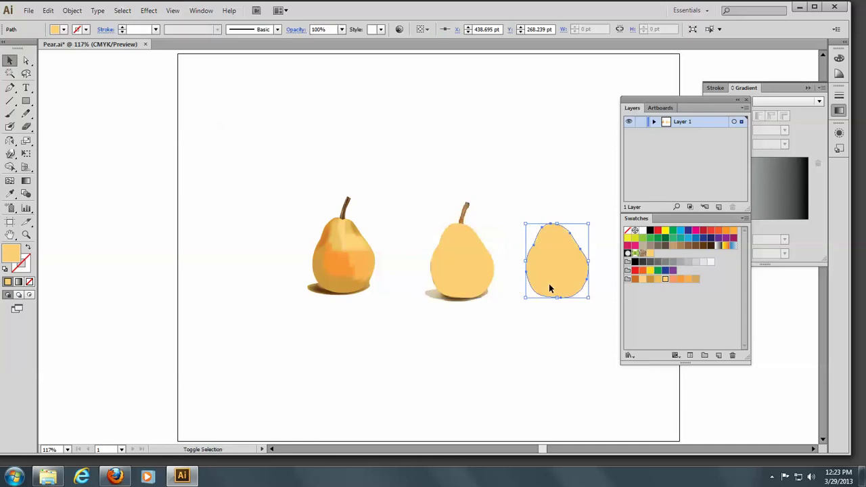
left_click(447, 273)
key("Delete")
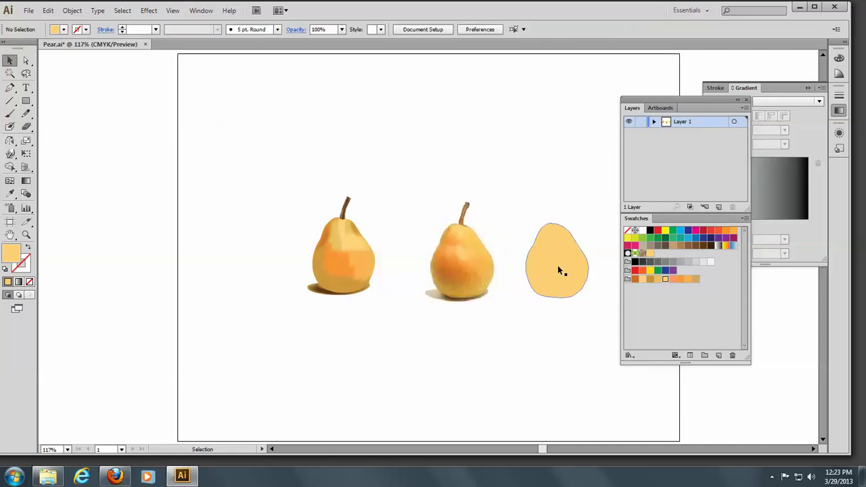
- With the Mesh tool, add eleven mesh points across the right pear's top, sides and bottom
left_click(10, 182)
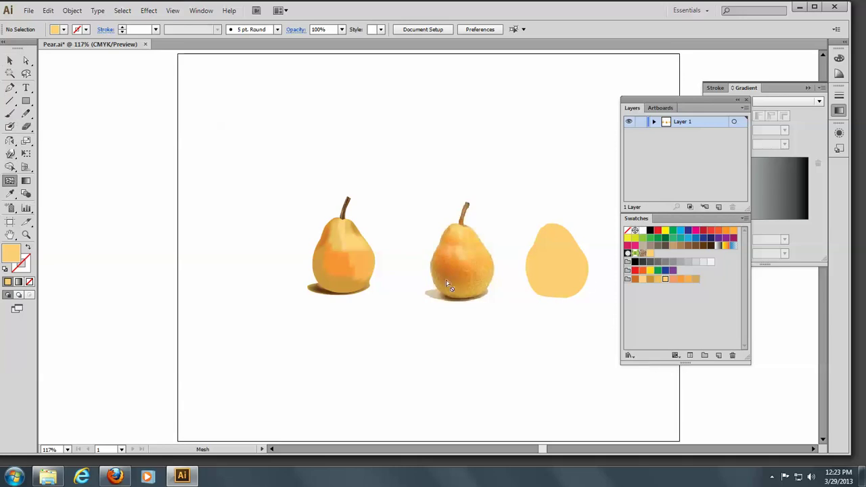
left_click(559, 268)
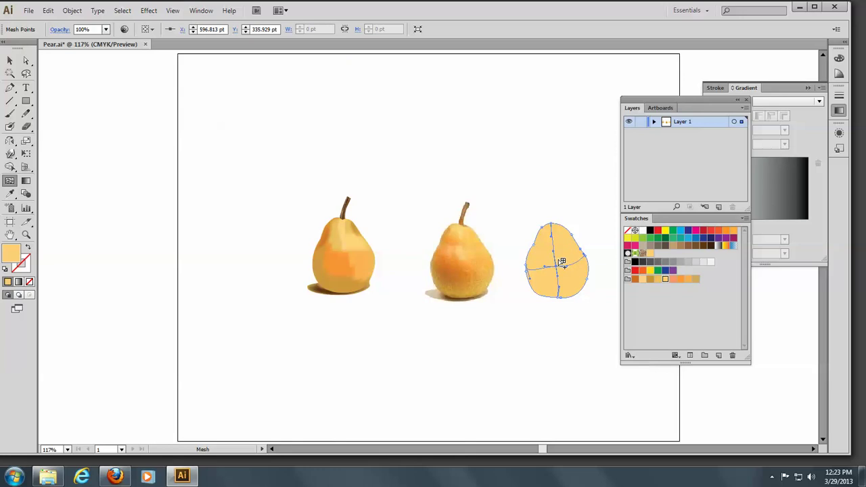
left_click(560, 268)
left_click(565, 238)
left_click(576, 252)
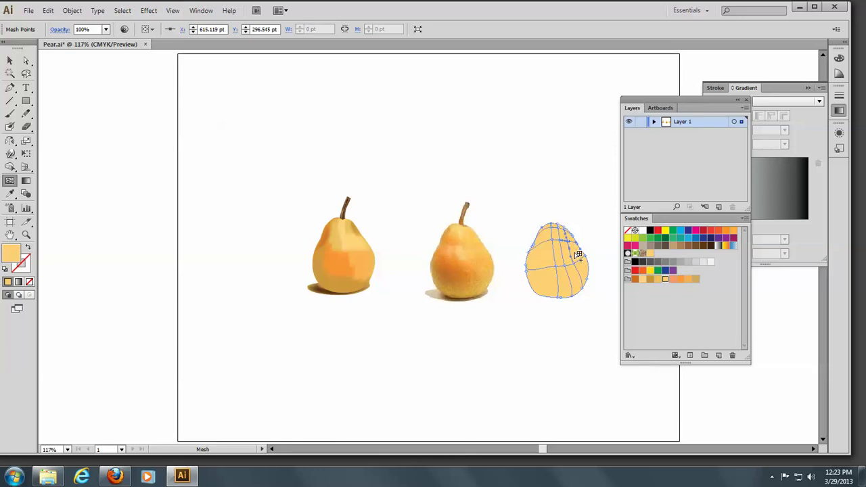
left_click(584, 263)
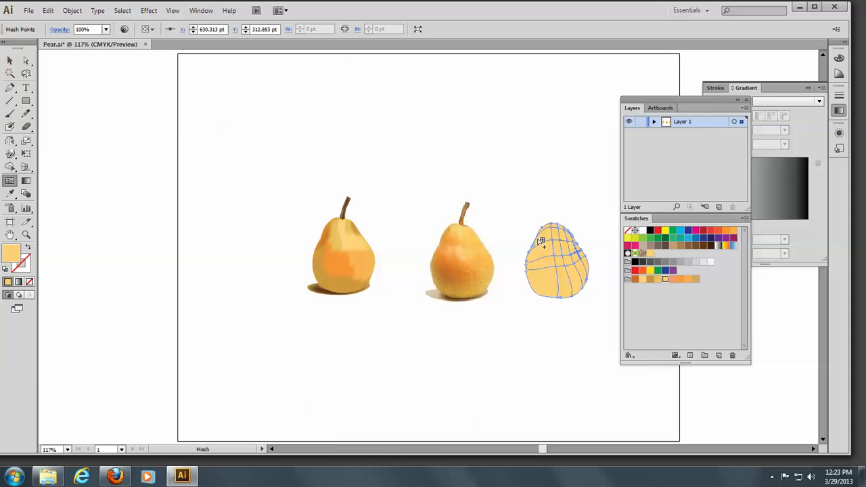
left_click(543, 244)
left_click(535, 267)
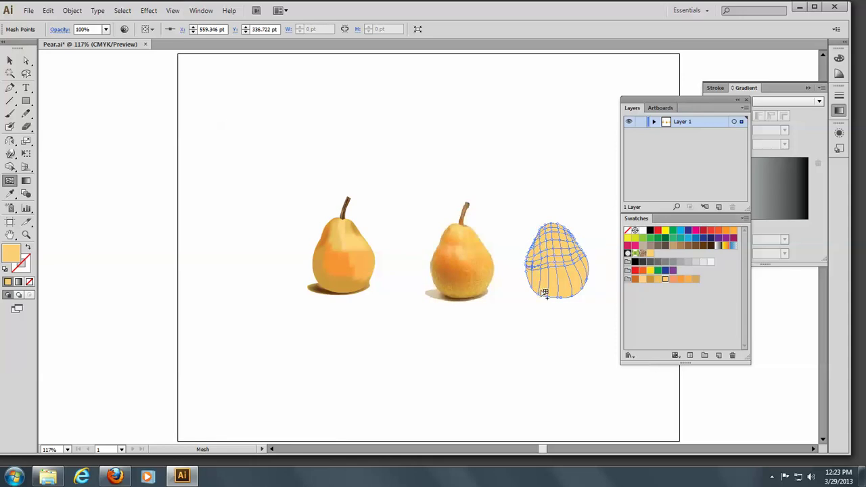
left_click(540, 282)
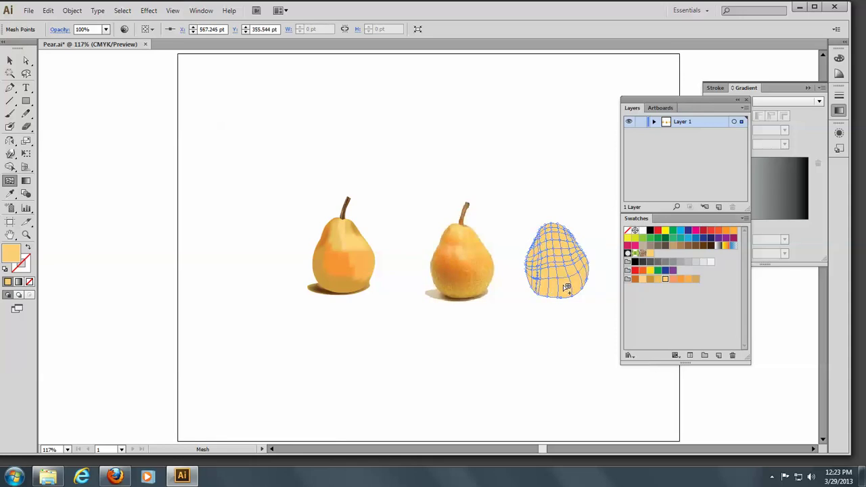
left_click(557, 296)
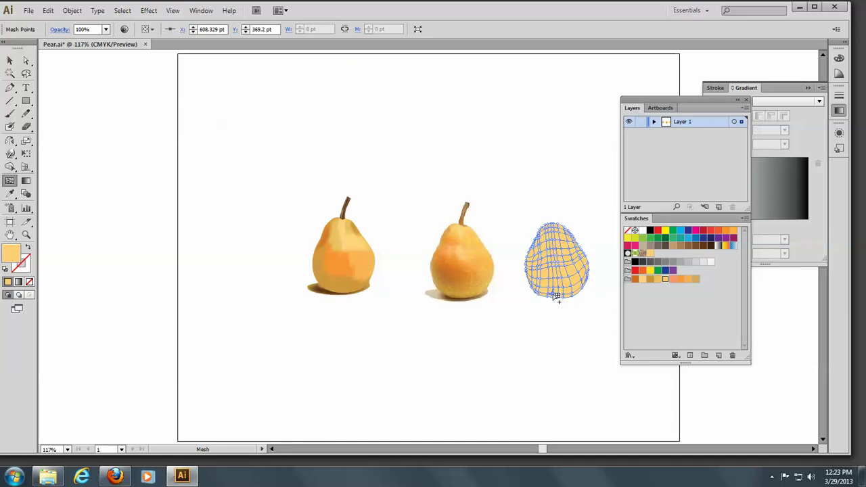
left_click(579, 282)
left_click(575, 278)
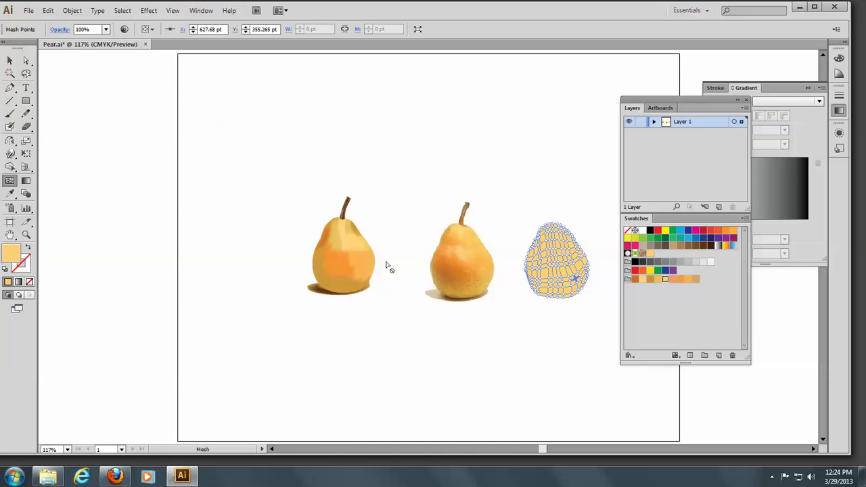
left_click(347, 270)
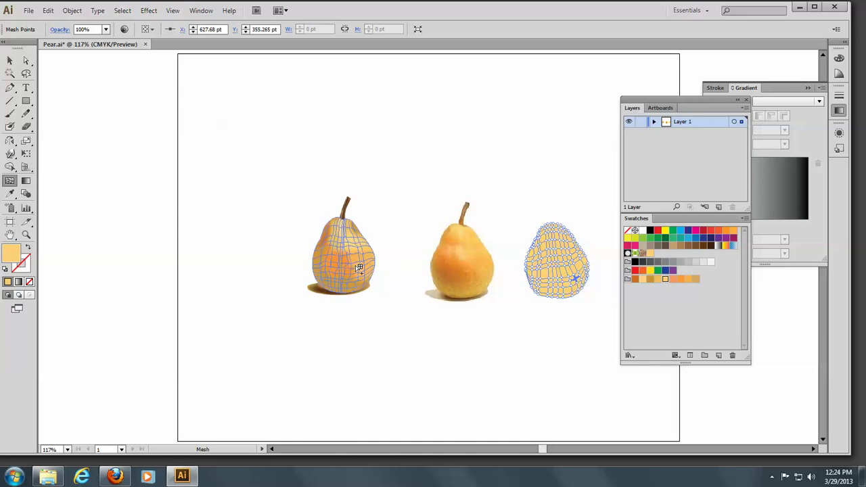
left_click(278, 218)
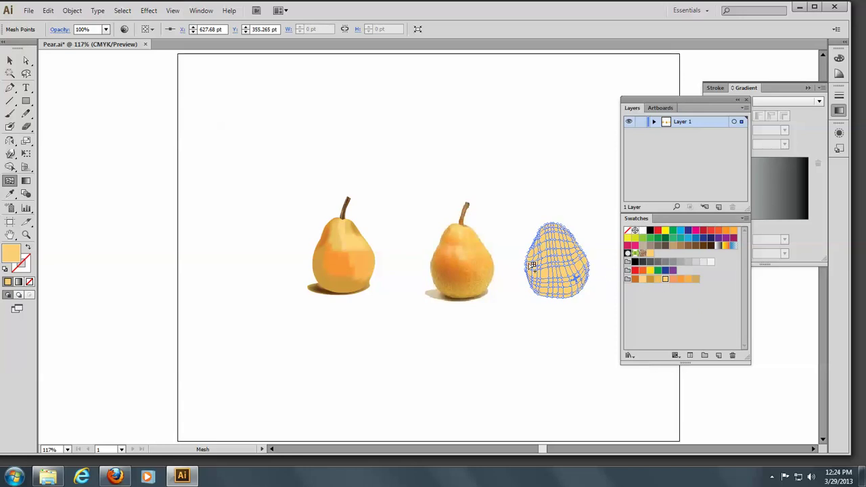
left_click(29, 61)
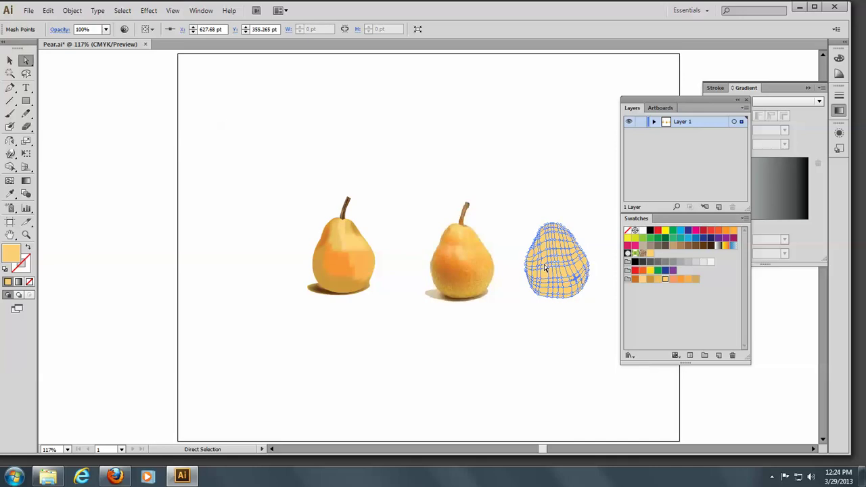
- Colour mesh points on the pear's middle-left orange, then lasso points along its left edge
left_click(546, 269)
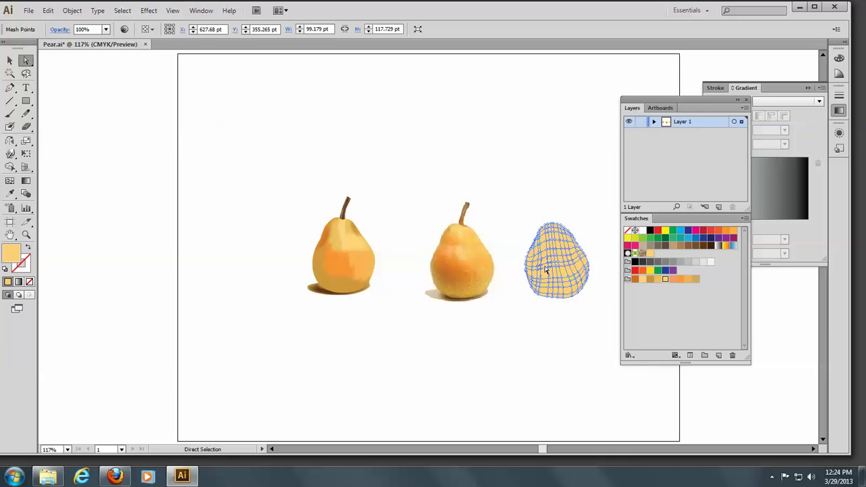
left_click(682, 280)
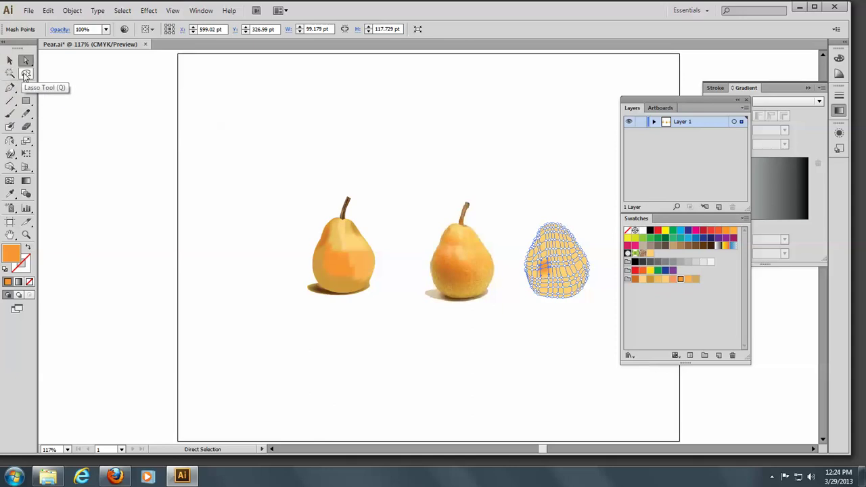
left_click(25, 74)
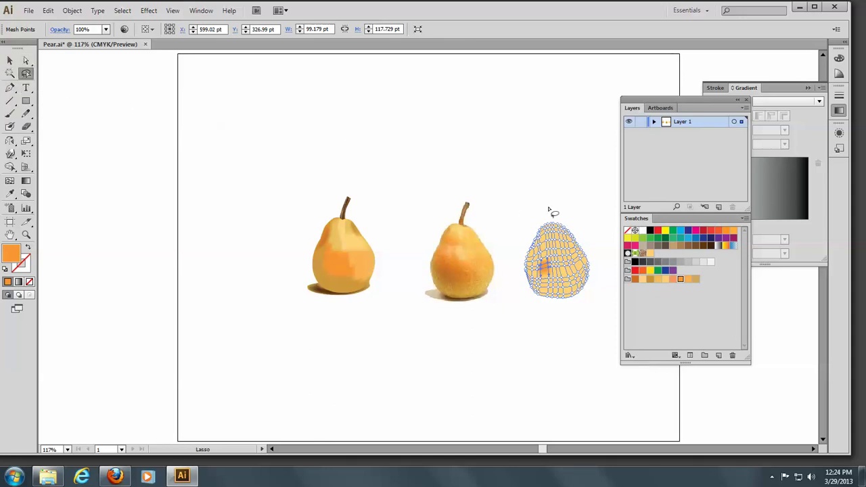
mouse_move(543, 213)
left_mouse_down()
mouse_move(521, 257)
mouse_move(529, 280)
mouse_move(547, 242)
mouse_move(544, 211)
left_mouse_up()
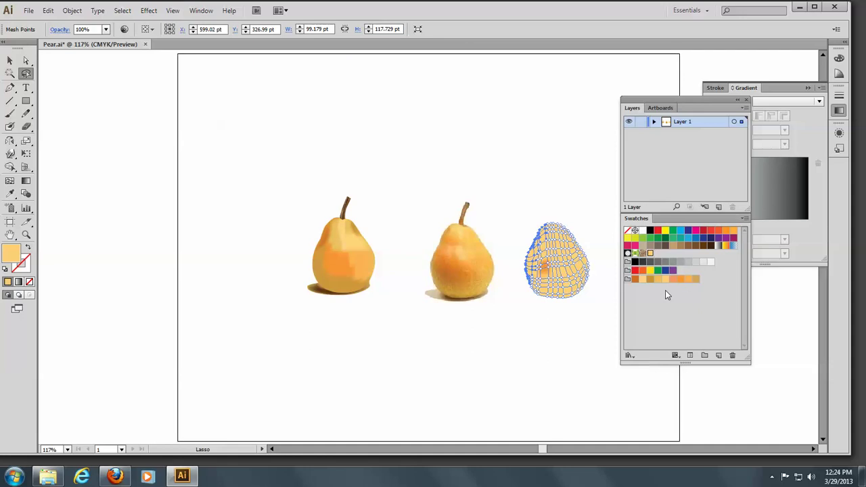
- Colour the selected left-edge mesh points with the tan swatch C=18 M=35 Y=73 K=0
left_click(10, 193)
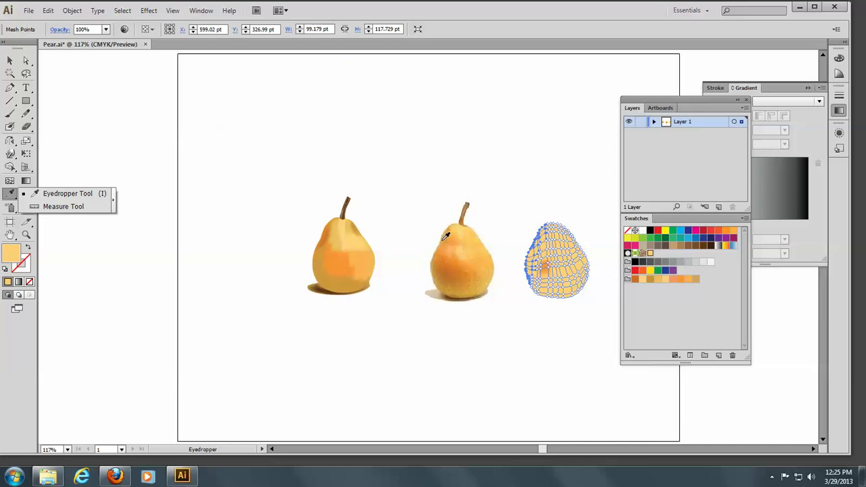
left_click(444, 235)
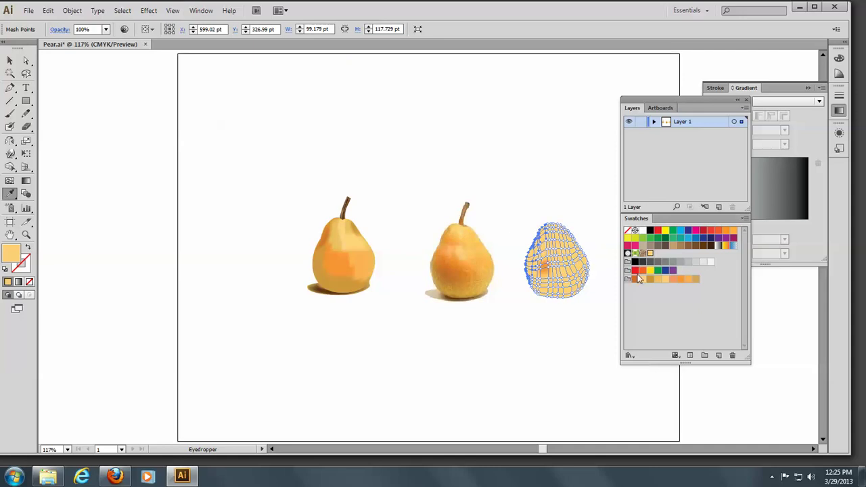
left_click(696, 280)
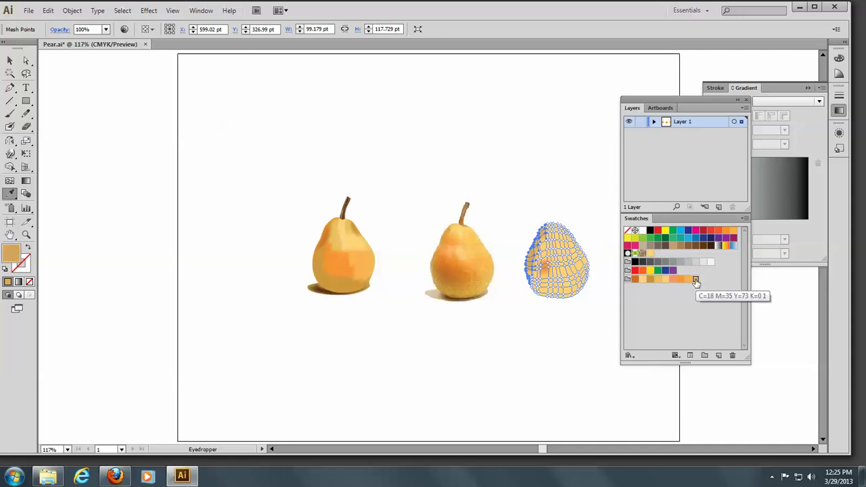
left_click(10, 60)
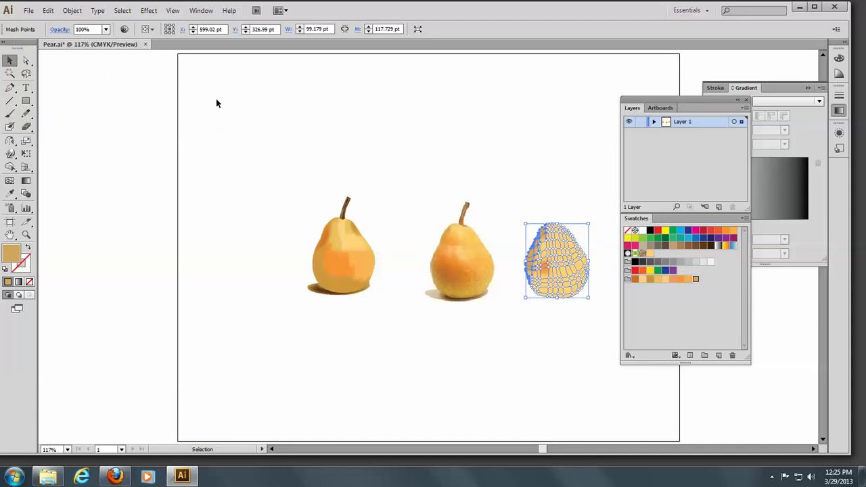
left_click(266, 115)
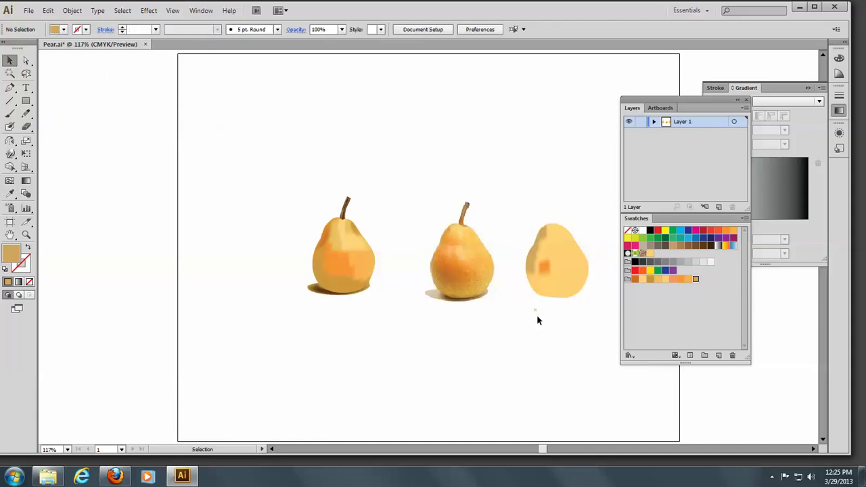